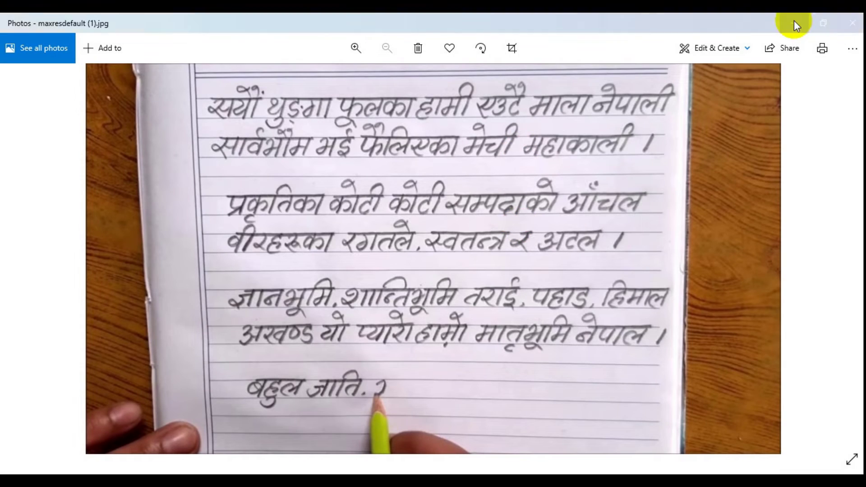
Step: Minimize the Photos window showing maxresdefault (1).jpg, the handwritten Nepali verses
click(794, 23)
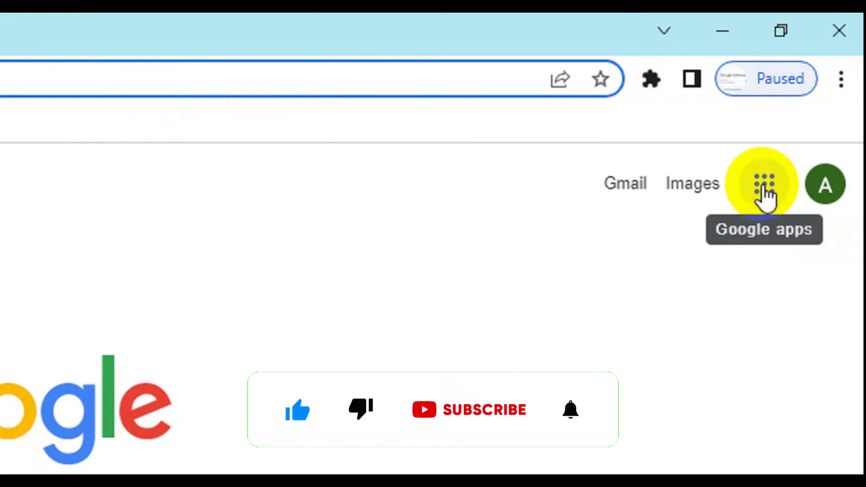
Step: Go to Google Drive through Google apps and bring up the New menu in My Drive
click(765, 186)
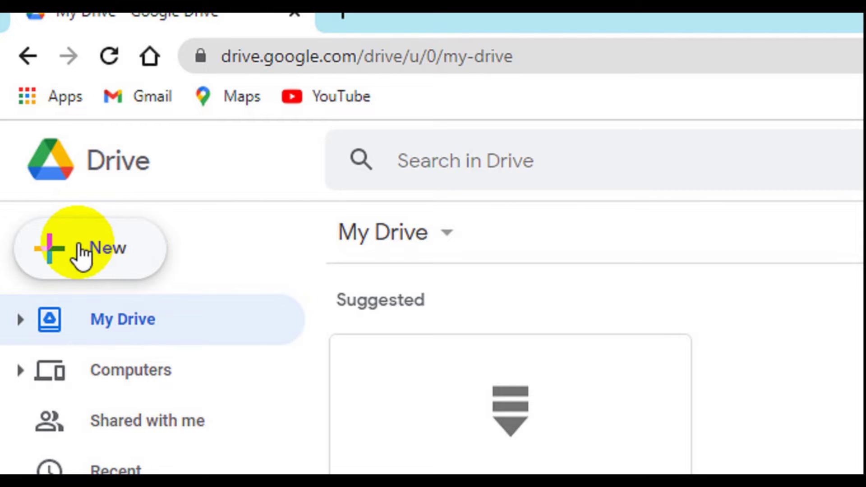
click(81, 254)
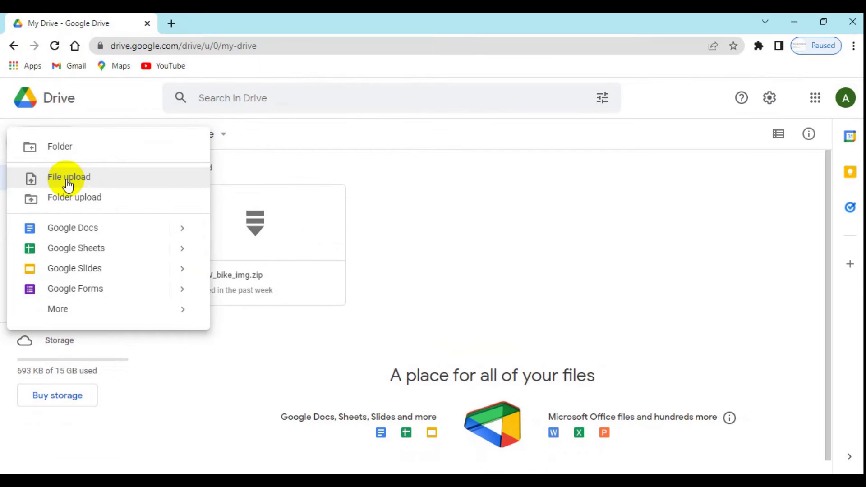
Step: Start a file upload and pick maxresdefault (1).jpg from the Desktop folder
click(67, 179)
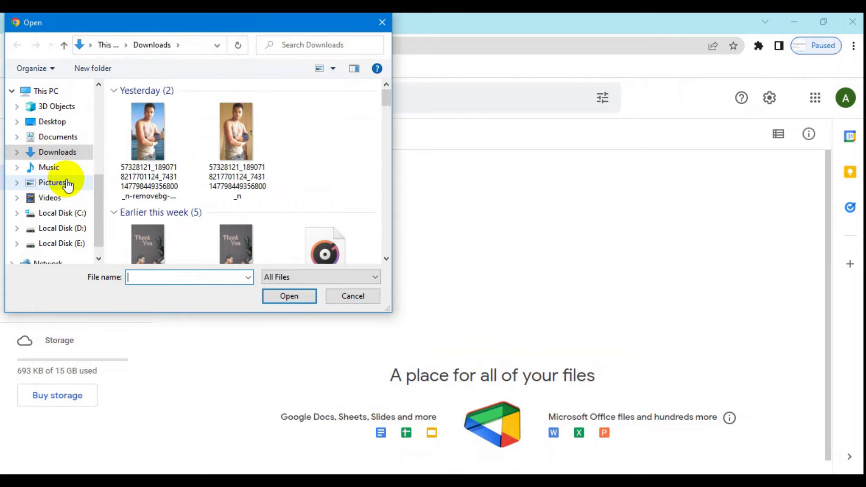
click(53, 123)
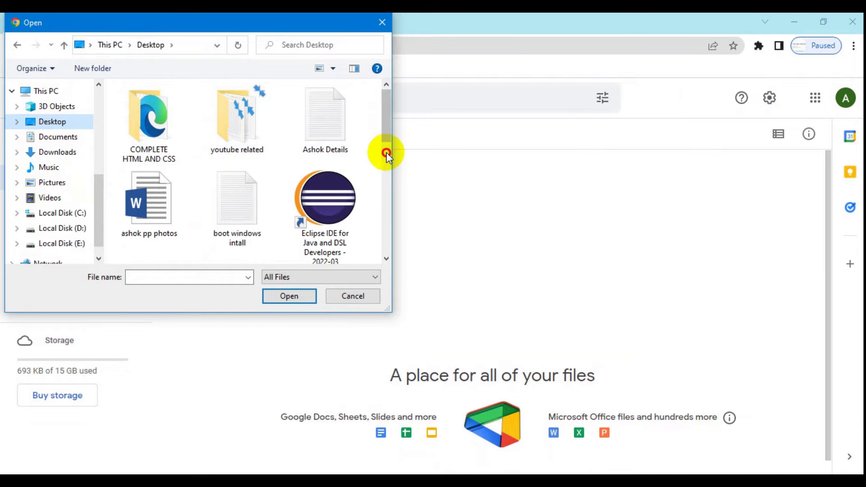
scroll(386, 152, down, 2)
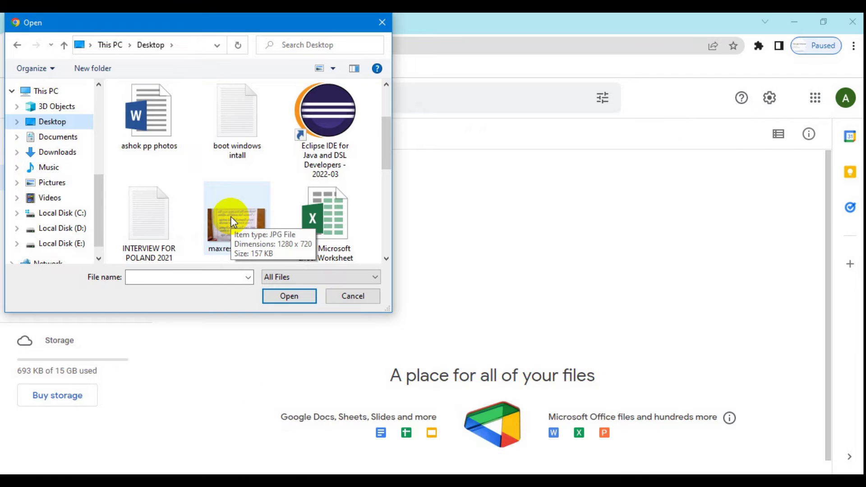
click(232, 220)
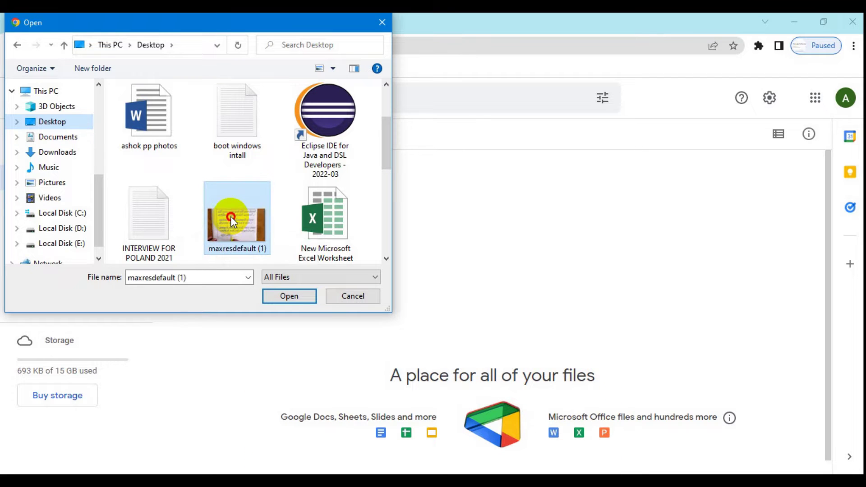
Step: Upload maxresdefault (1).jpg and scroll down to find it under Files in My Drive
click(286, 296)
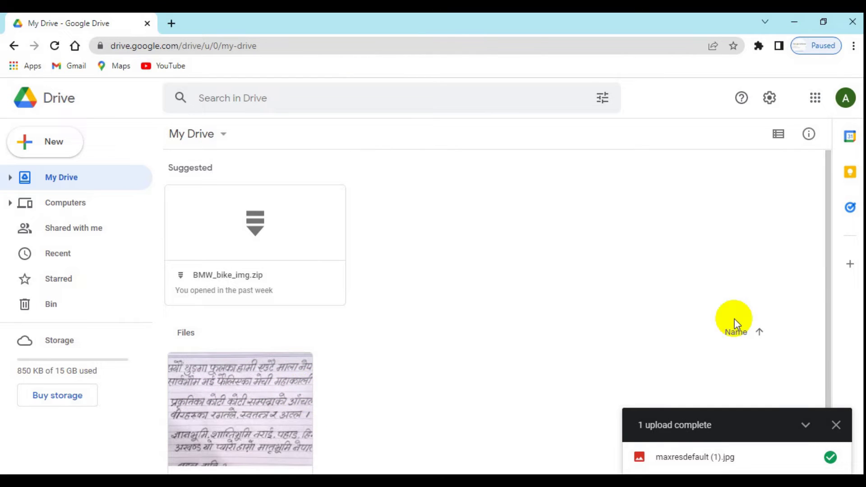
drag(827, 271, 828, 303)
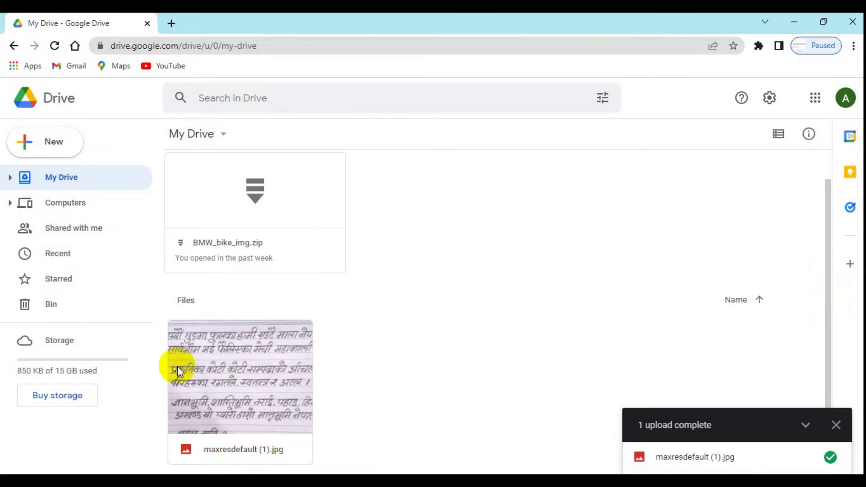
Step: Open maxresdefault (1).jpg with Google Docs to make it a document with recognized text
right_click(240, 354)
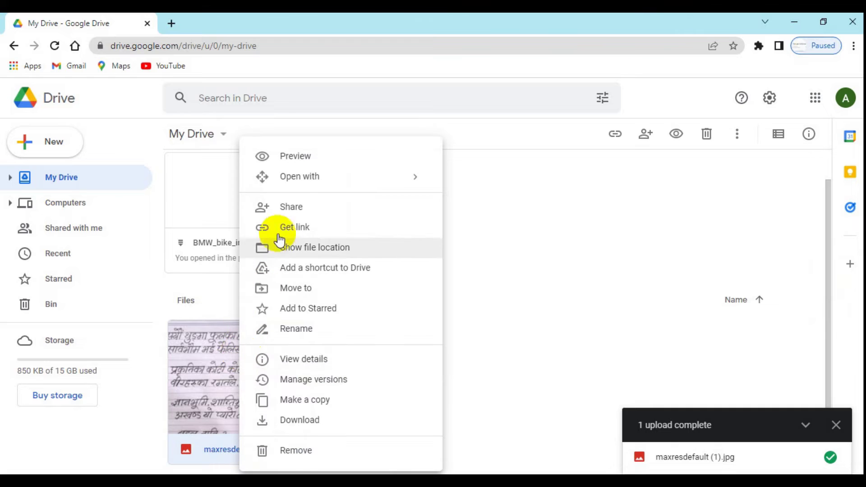
mouse_move(300, 176)
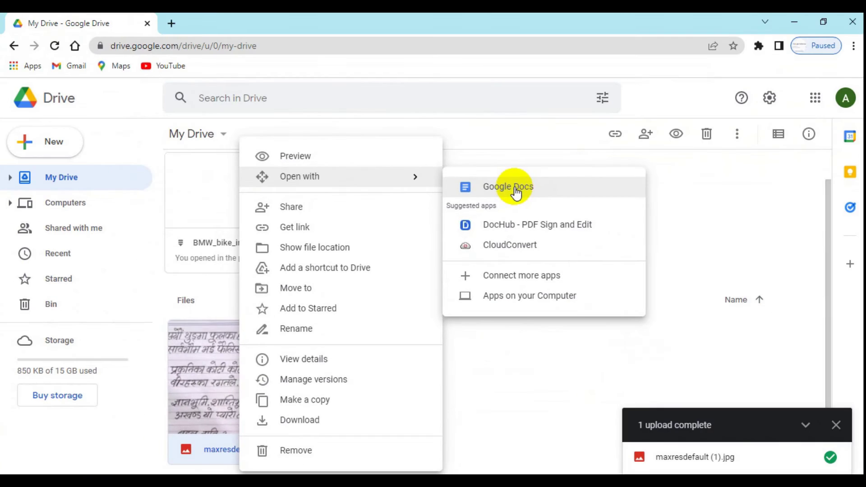
click(514, 191)
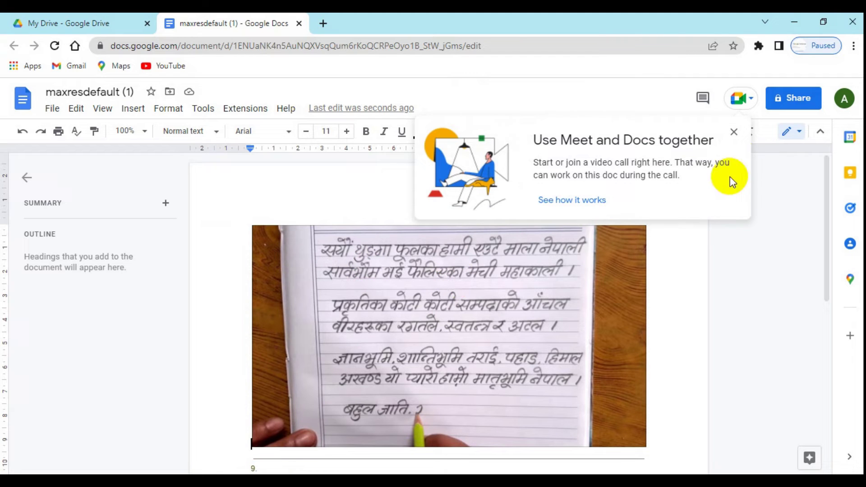
Step: Close the Meet tip, scroll below the photo, and select the green recognized Nepali paragraph
click(735, 130)
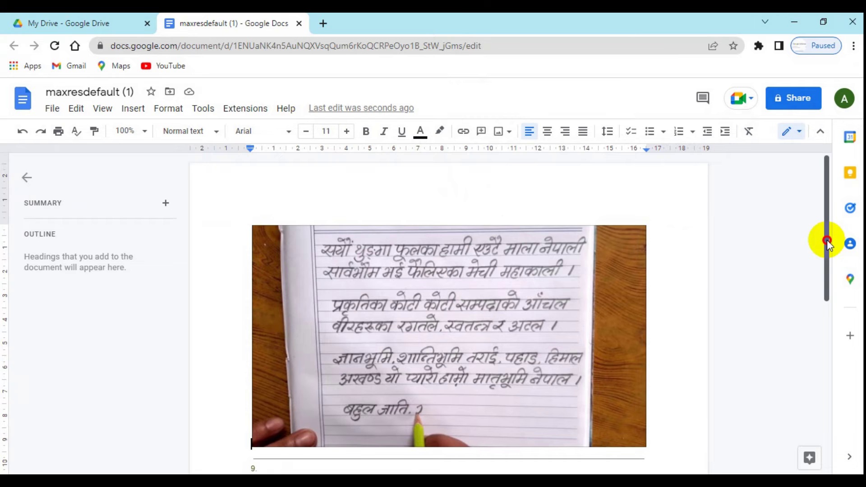
drag(827, 239, 825, 272)
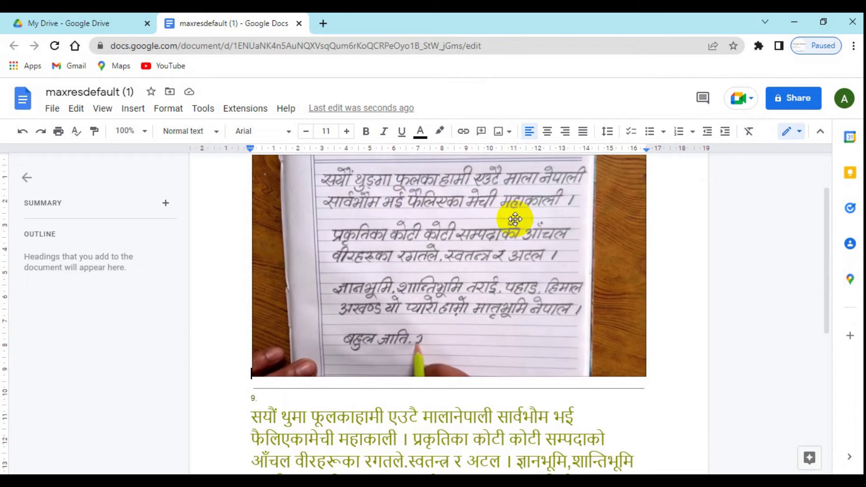
drag(826, 227, 826, 248)
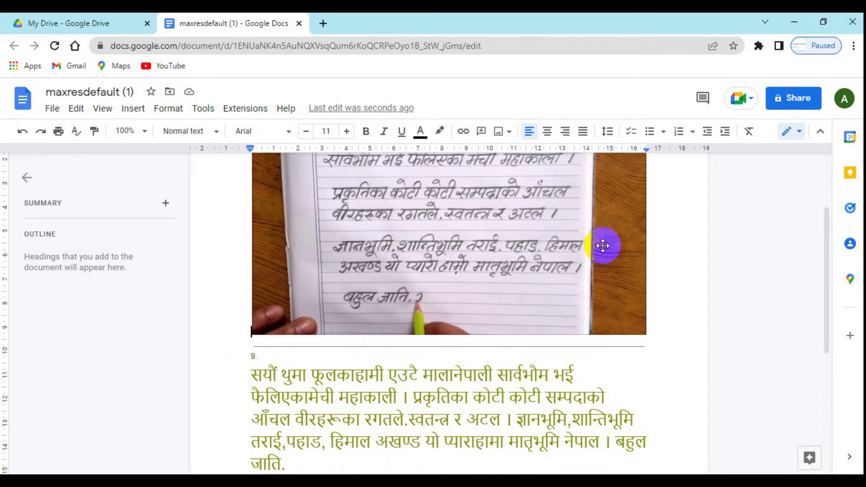
drag(826, 289, 826, 278)
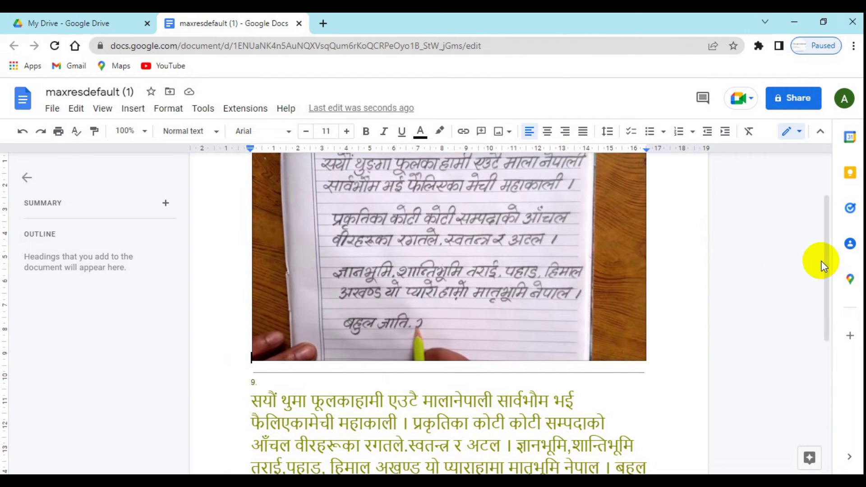
drag(826, 248, 824, 239)
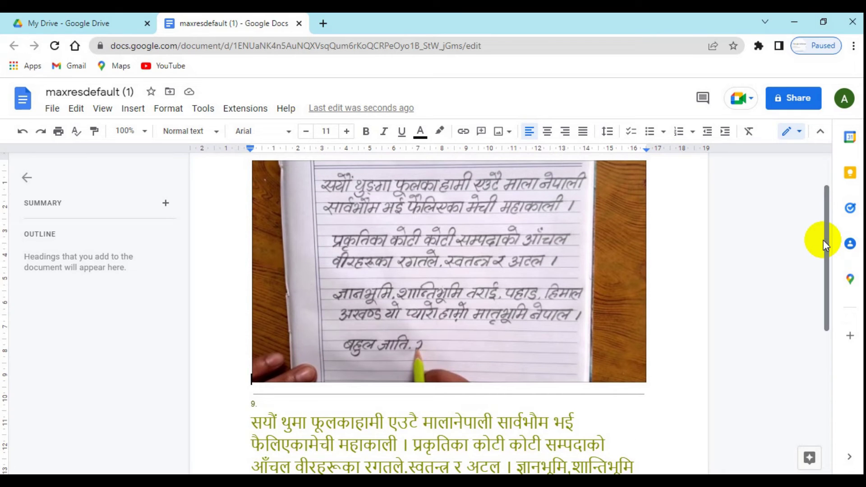
drag(826, 235, 824, 268)
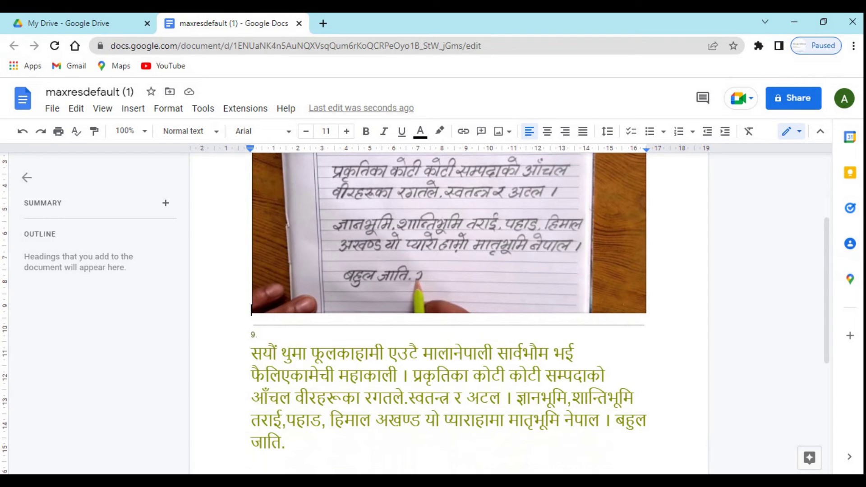
mouse_move(299, 449)
mouse_down()
mouse_move(265, 402)
mouse_move(253, 355)
mouse_up()
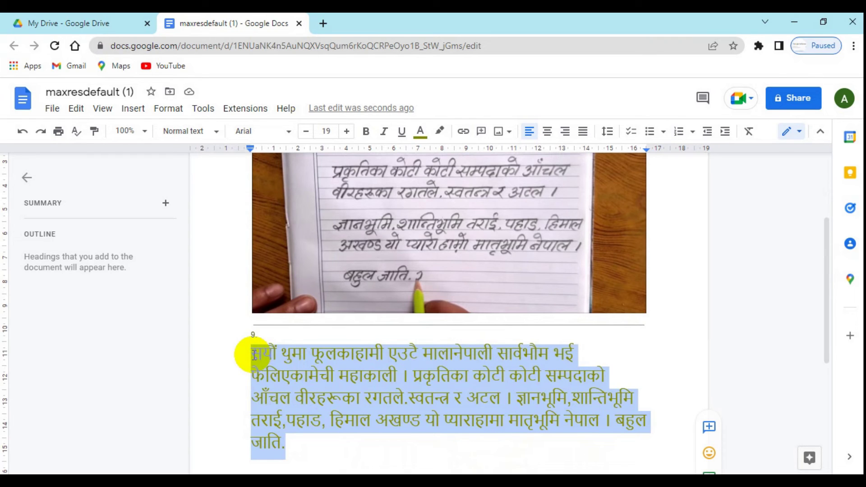
Step: Remove the selected Nepali text from the document and minimize Chrome to the desktop
key(Delete)
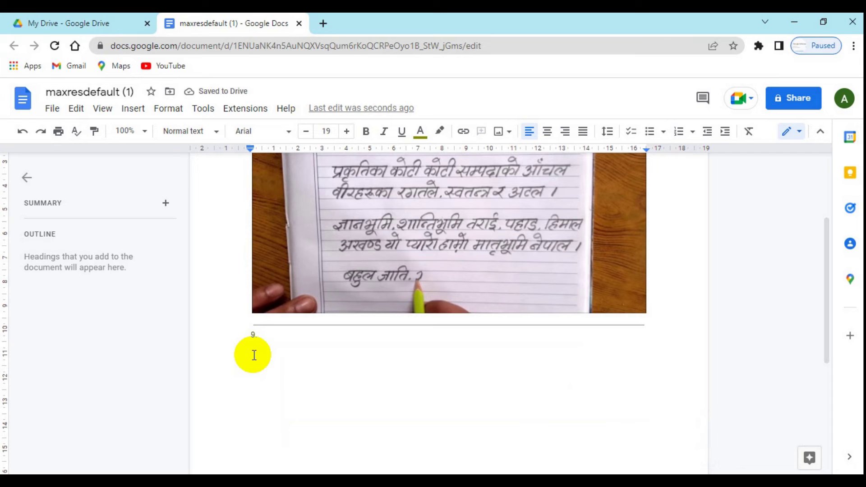
click(793, 20)
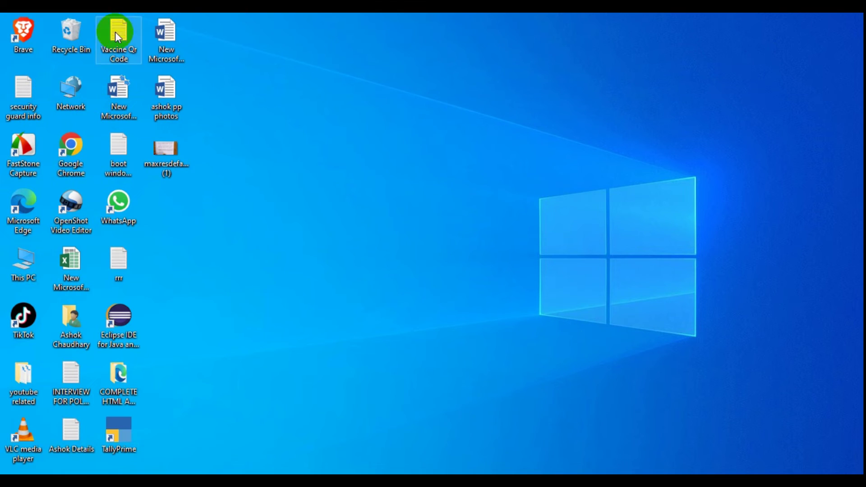
Step: Paste the Nepali verses into the empty New Microsoft Word Document (2)
click(168, 45)
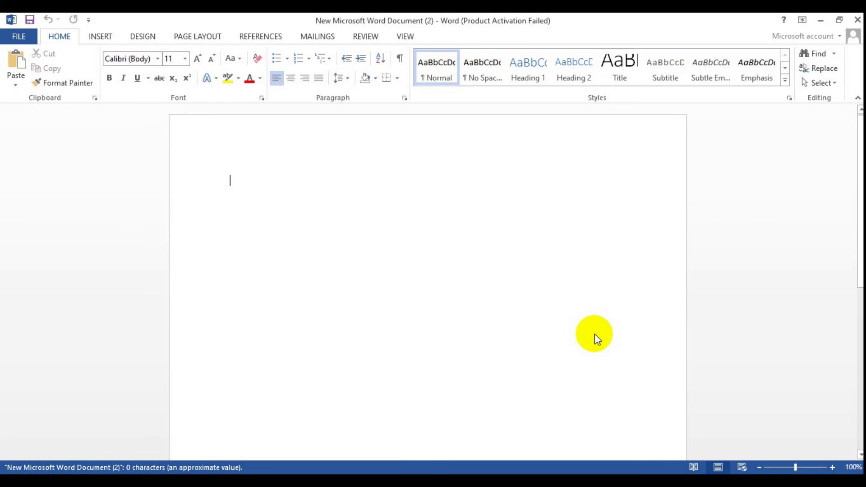
click(233, 179)
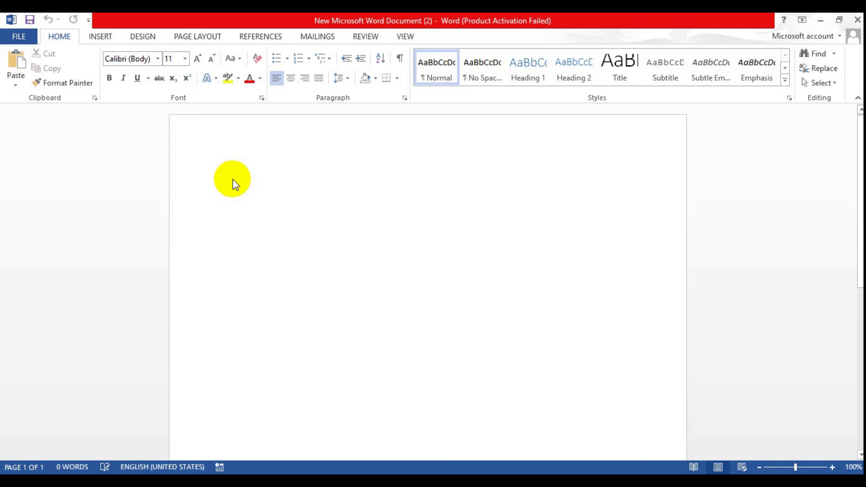
key(ctrl+v)
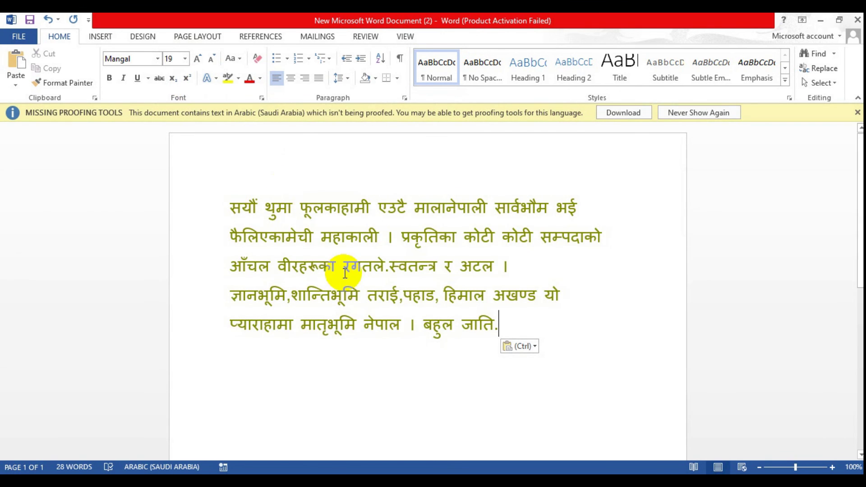
Step: Make all the pasted Nepali text 11-point
key(ctrl+a)
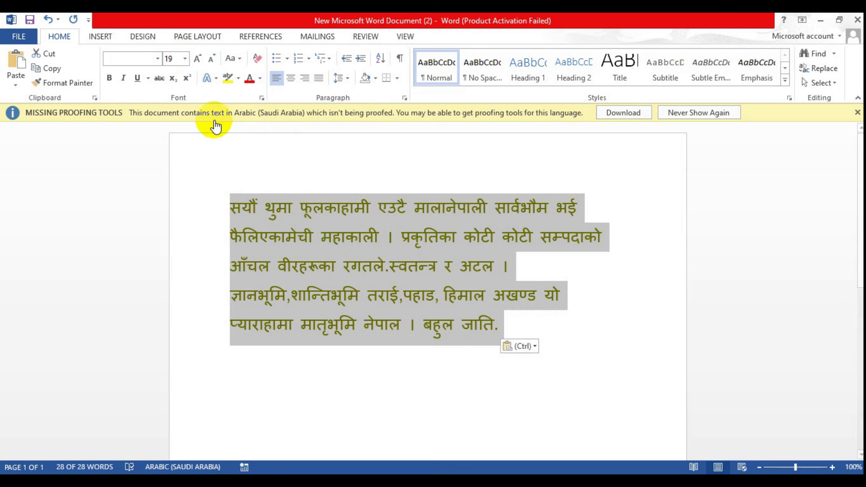
click(185, 59)
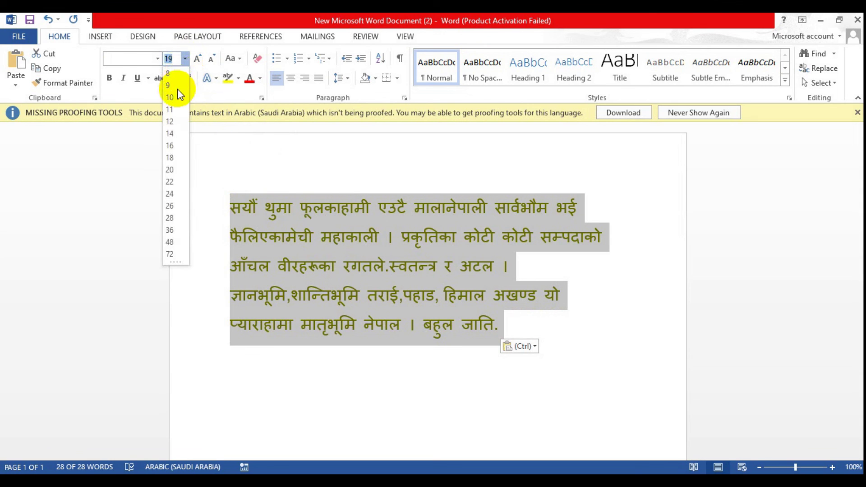
click(171, 108)
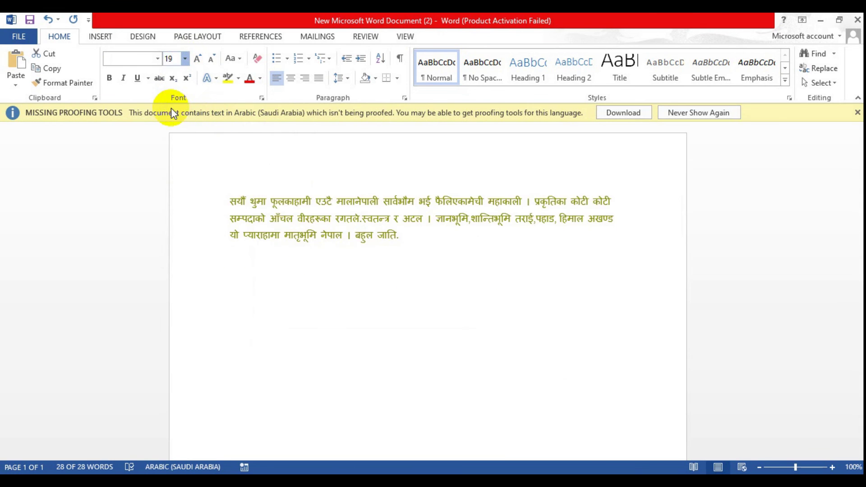
click(502, 270)
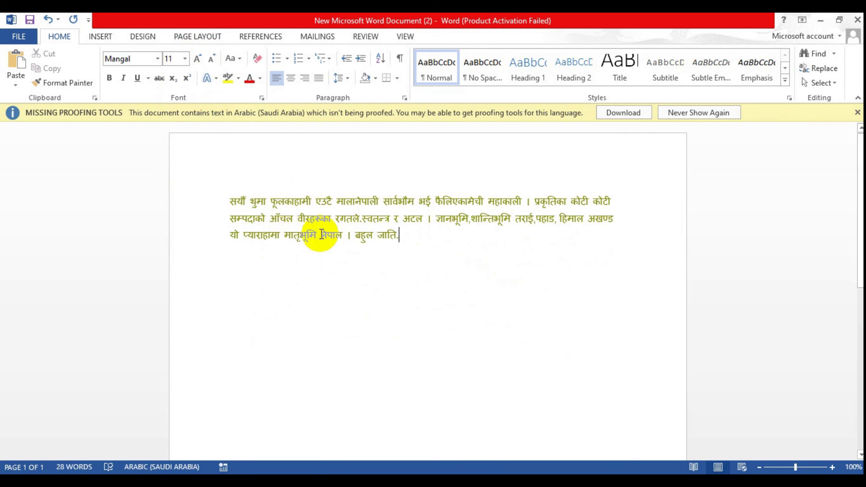
Step: Change the whole Nepali text colour from green to Automatic black
key(ctrl+a)
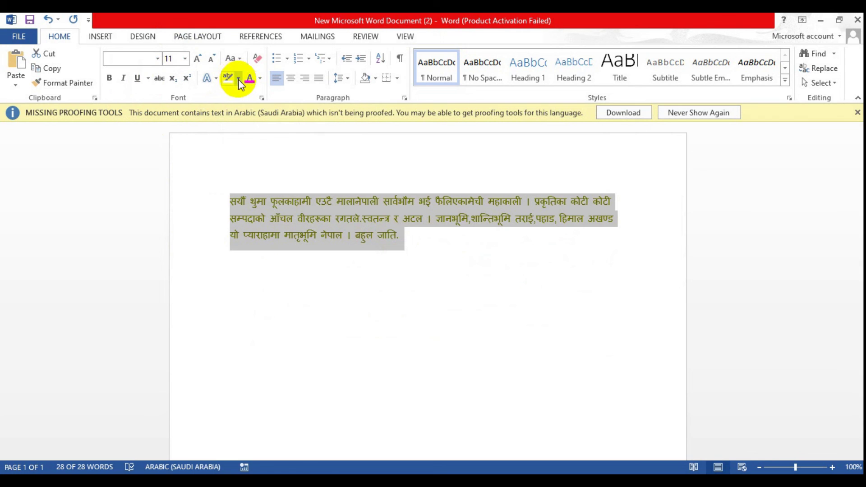
click(259, 78)
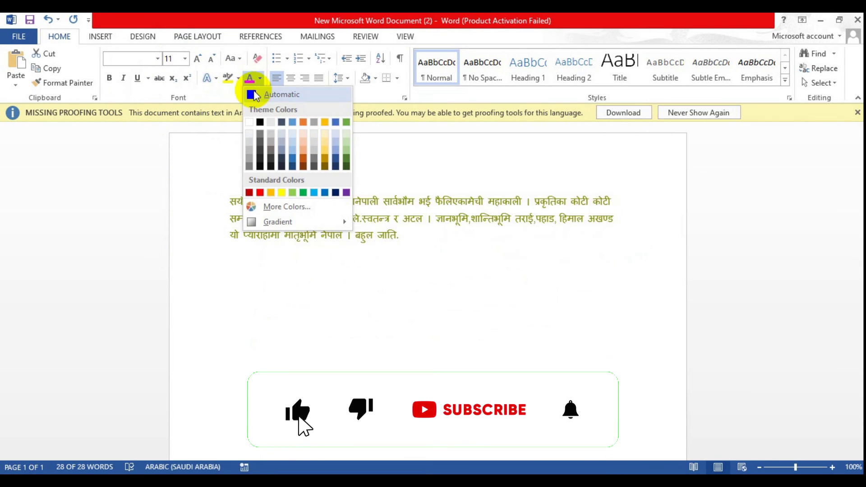
click(254, 94)
click(445, 290)
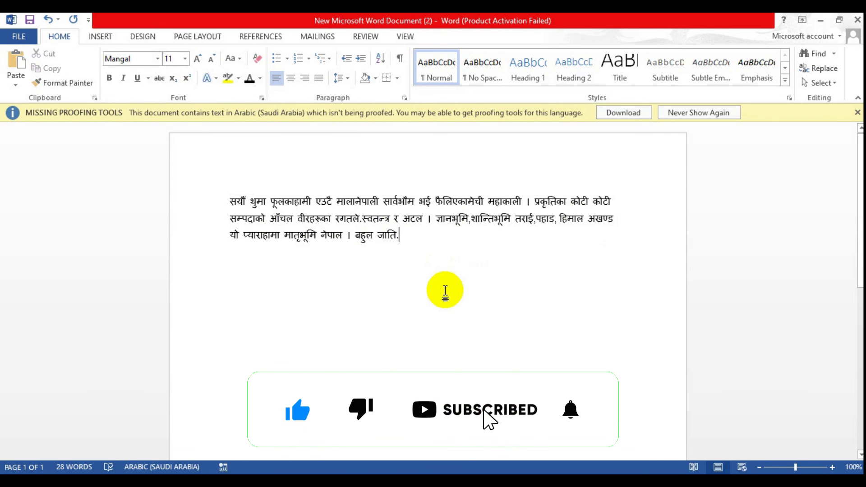